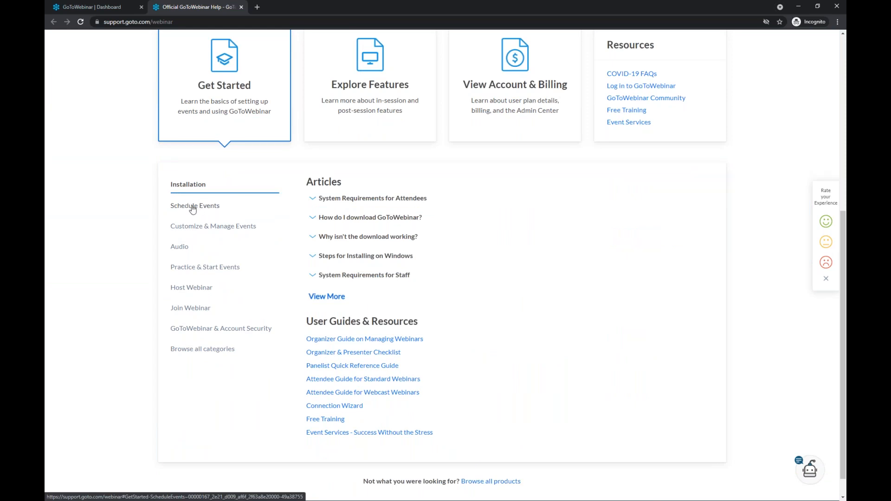
# - Browse the Explore Features and View Account & Billing topics on the GoToWebinar support page
pyautogui.click(364, 112)
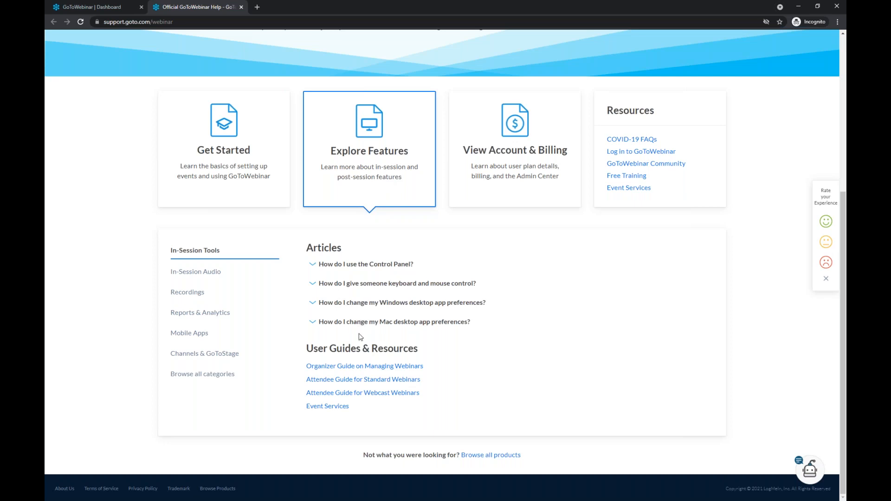
pyautogui.click(525, 128)
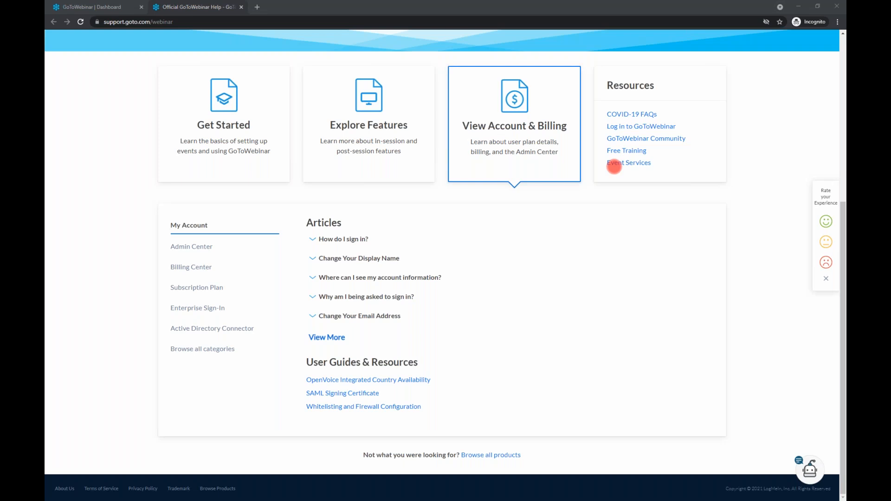
# - Search the support site for "recording" and read the article "How do I record a webinar?" through to its support contact options
pyautogui.scroll(7, 632, 364)
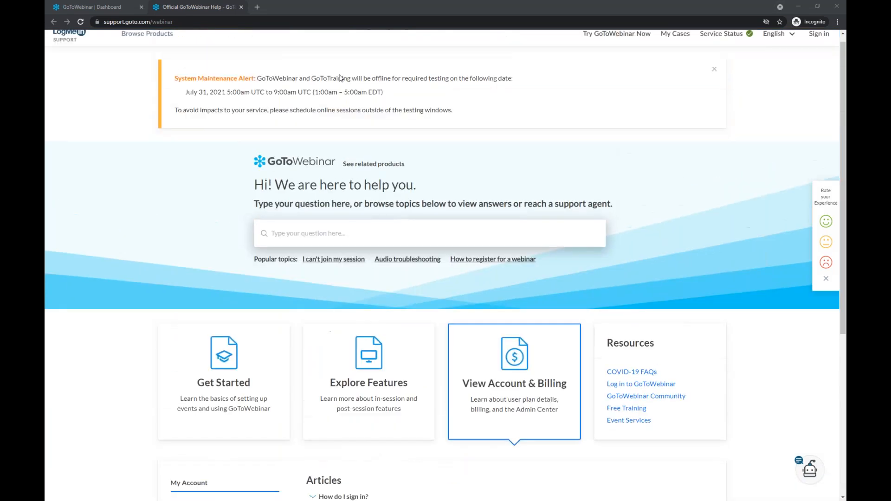
pyautogui.click(325, 243)
pyautogui.write('recording')
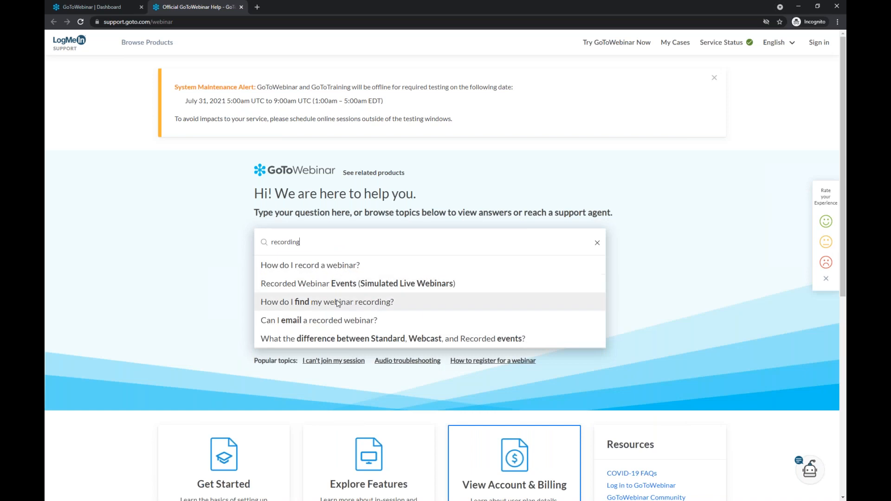
pyautogui.click(305, 266)
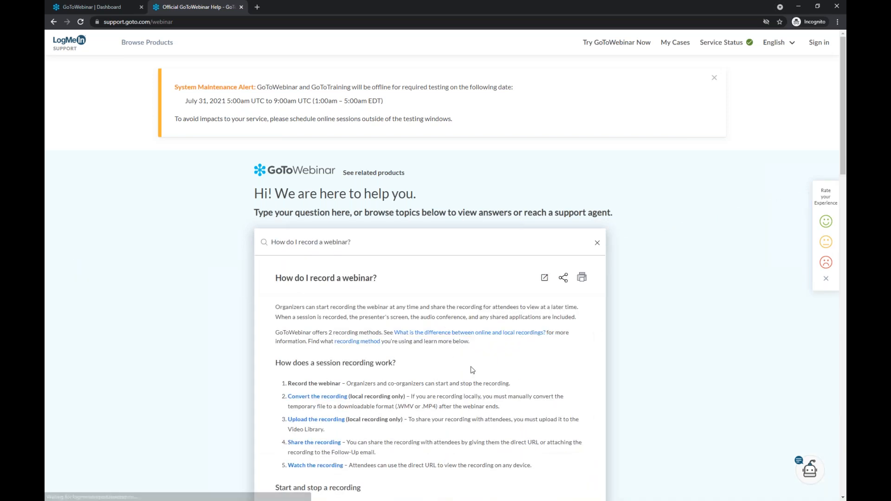
pyautogui.scroll(-3, 472, 370)
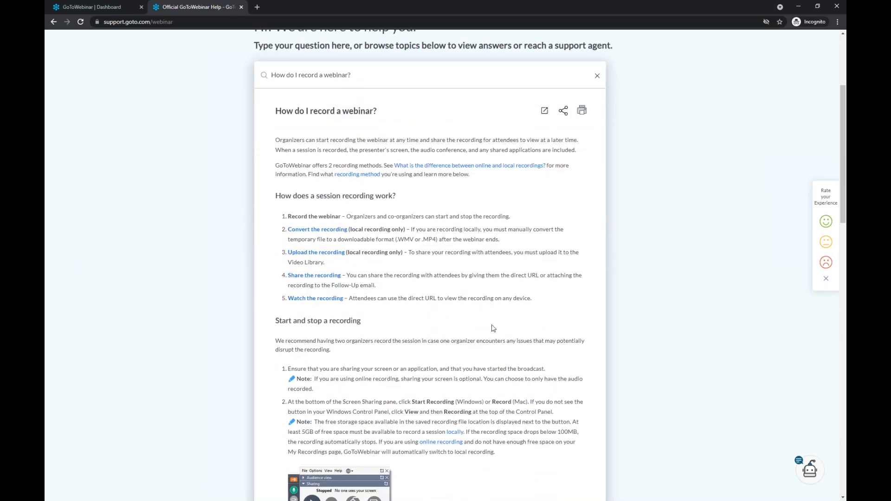
pyautogui.scroll(-15, 493, 328)
pyautogui.scroll(4, 744, 224)
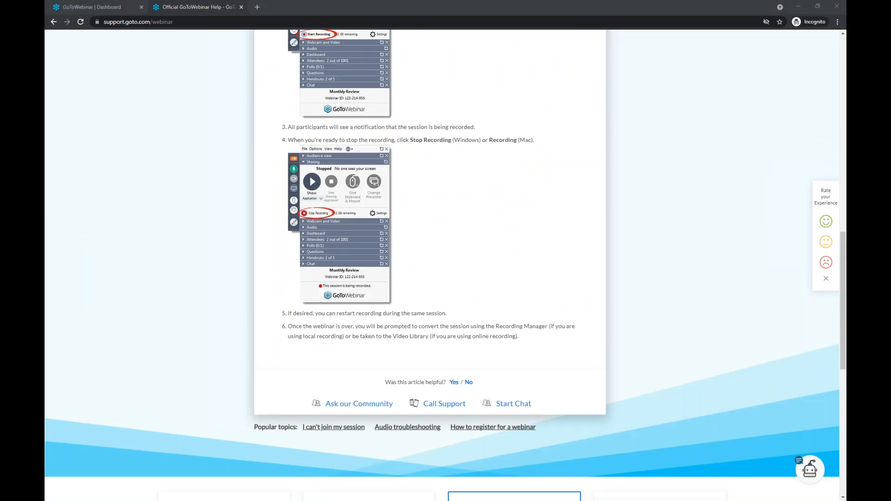
pyautogui.moveTo(441, 370)
pyautogui.mouseDown()
pyautogui.moveTo(439, 400)
pyautogui.moveTo(453, 389)
pyautogui.mouseUp()
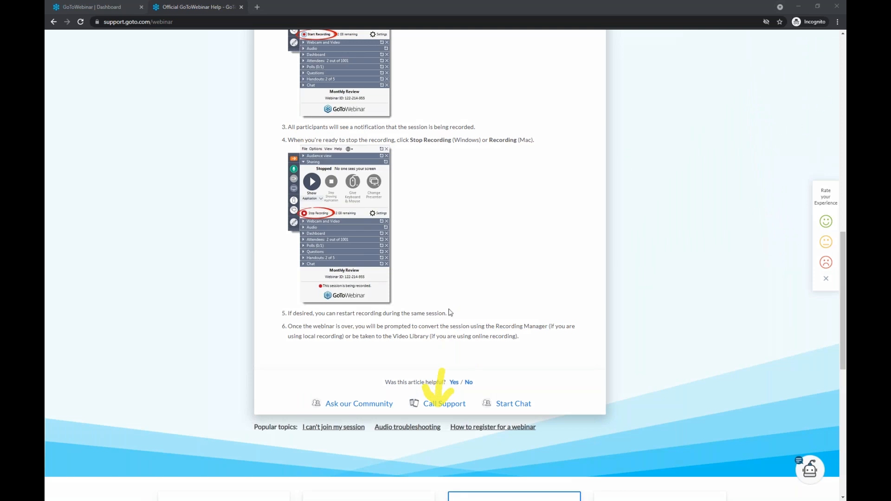
pyautogui.press('Escape')
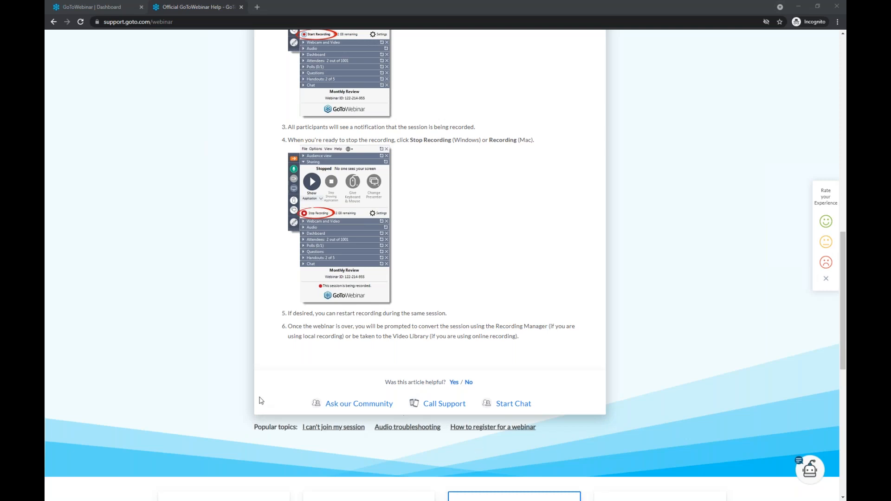
# - Return to the GoToWebinar dashboard and start a copy of the GoToWebinar Advanced Tips & Tricks webinar
pyautogui.click(107, 7)
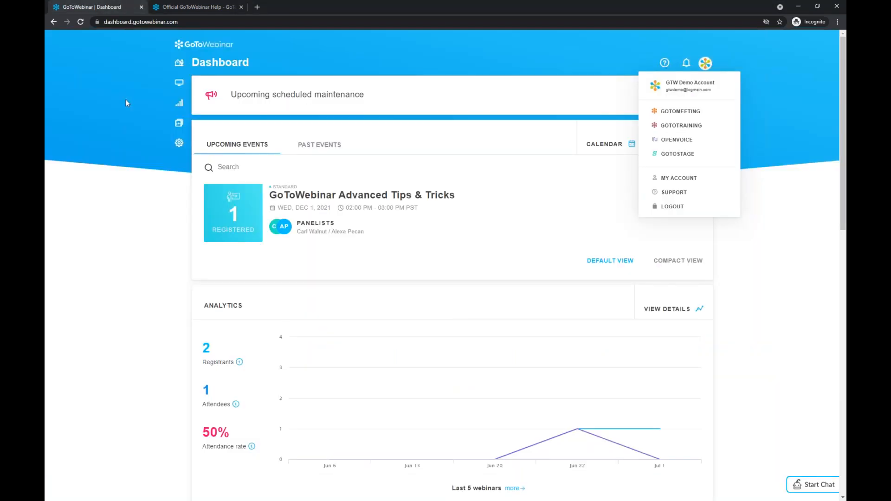
pyautogui.click(384, 112)
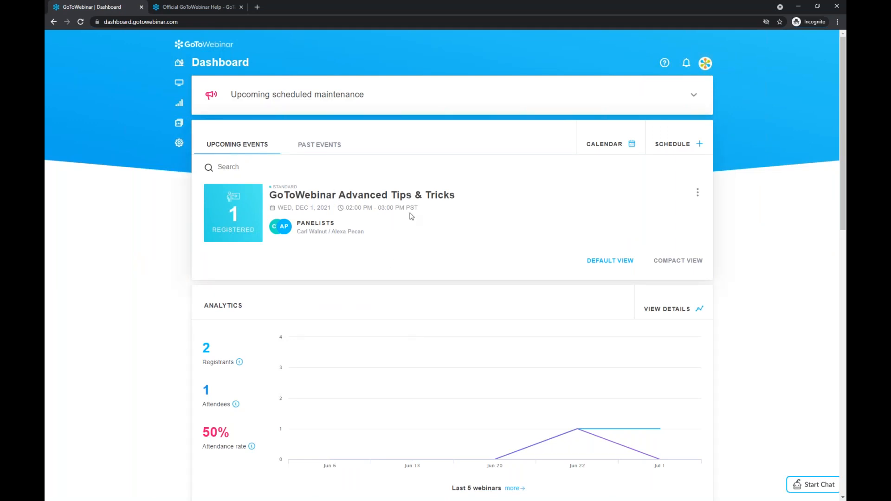
pyautogui.click(699, 194)
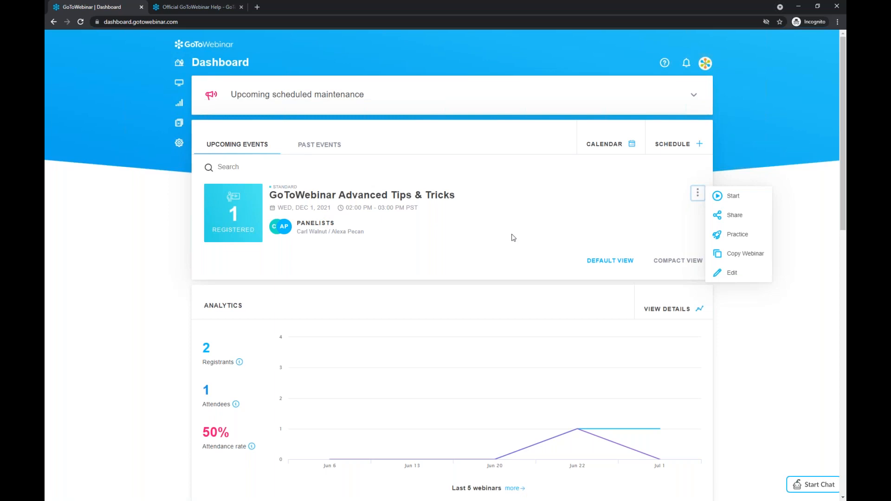
pyautogui.click(735, 256)
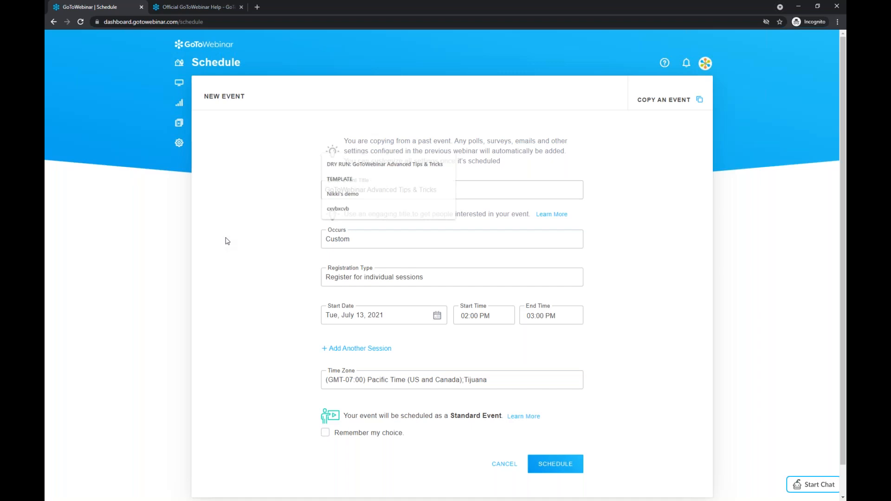
# - Add the prefix "DRY RUN: " to the copied event's title
pyautogui.click(324, 189)
pyautogui.write('DRY RUN ')
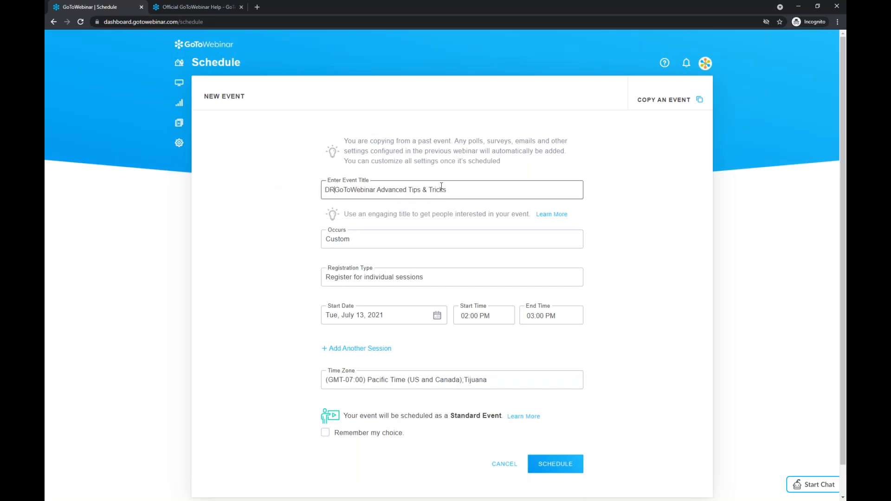
pyautogui.write(':')
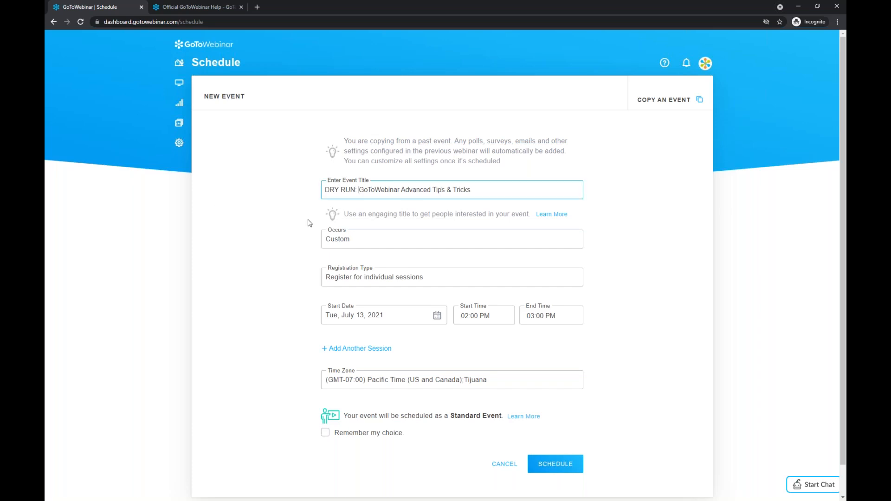
# - Set the copied event's start date to Monday, November 29, 2021
pyautogui.click(443, 320)
pyautogui.click(444, 349)
pyautogui.click(445, 349)
pyautogui.click(445, 349)
pyautogui.click(444, 349)
pyautogui.click(445, 349)
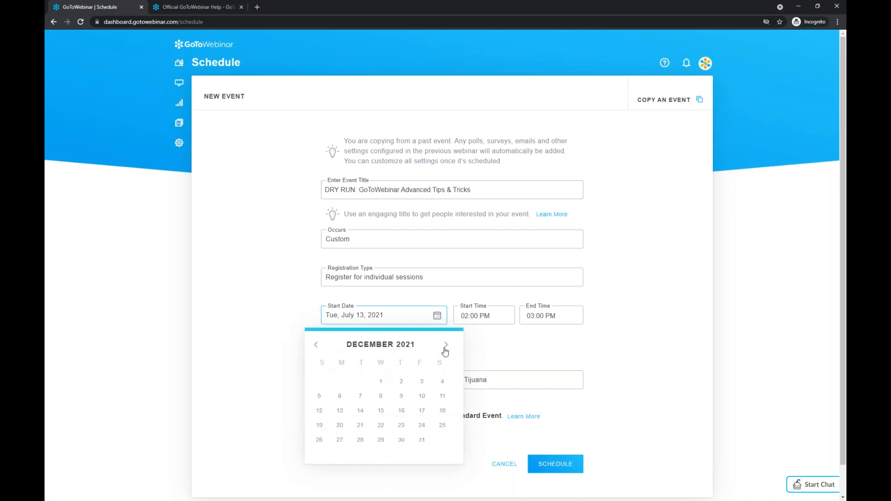
pyautogui.click(315, 345)
pyautogui.click(340, 440)
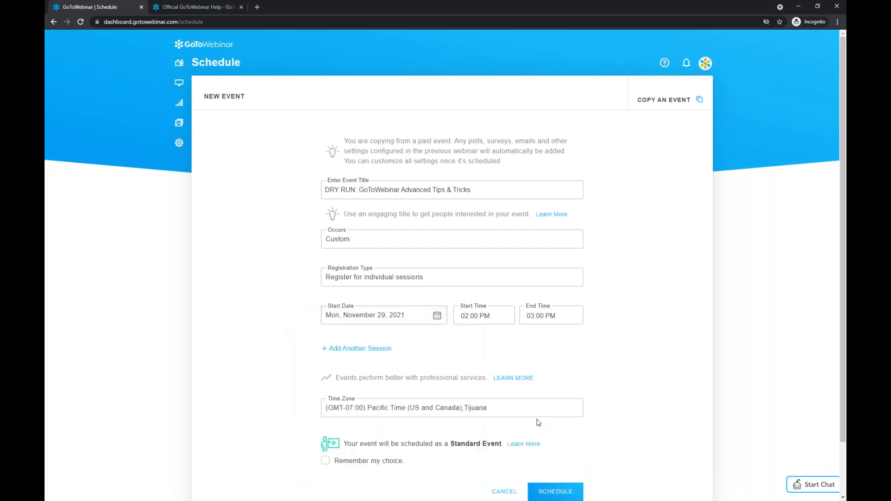
# - Schedule the dry run event and save it with all staff included
pyautogui.scroll(-2, 537, 423)
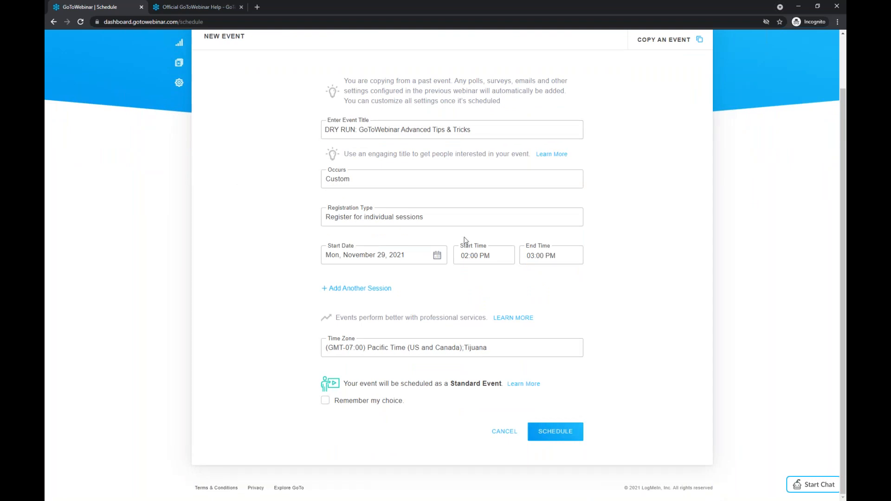
pyautogui.click(555, 432)
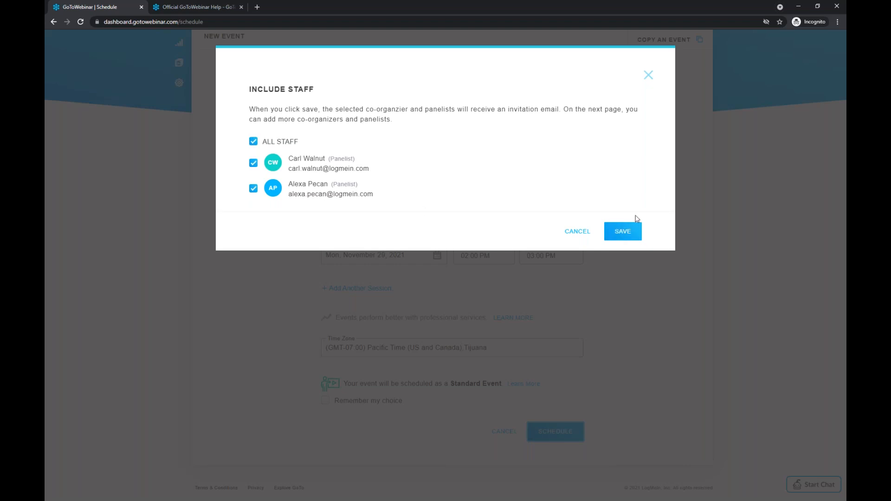
pyautogui.click(626, 231)
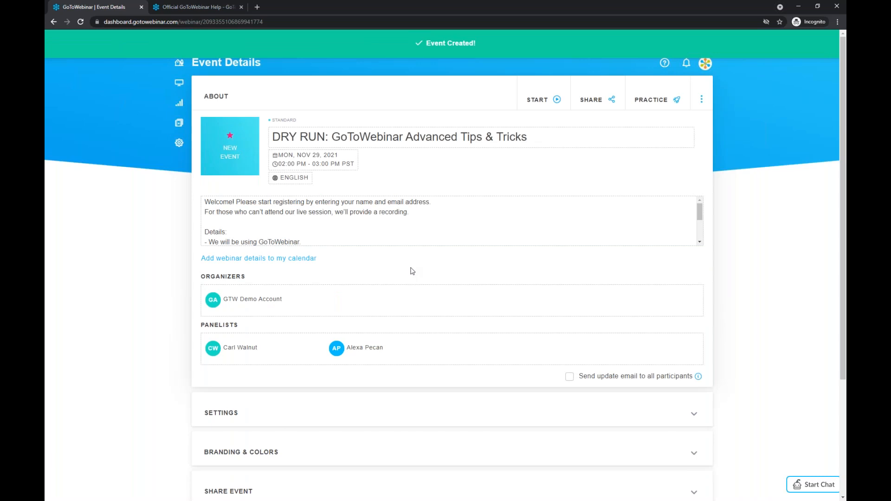
# - From the dashboard's full upcoming events list, view the DRY RUN webinar's sharing information and highlight its registration link
pyautogui.click(179, 62)
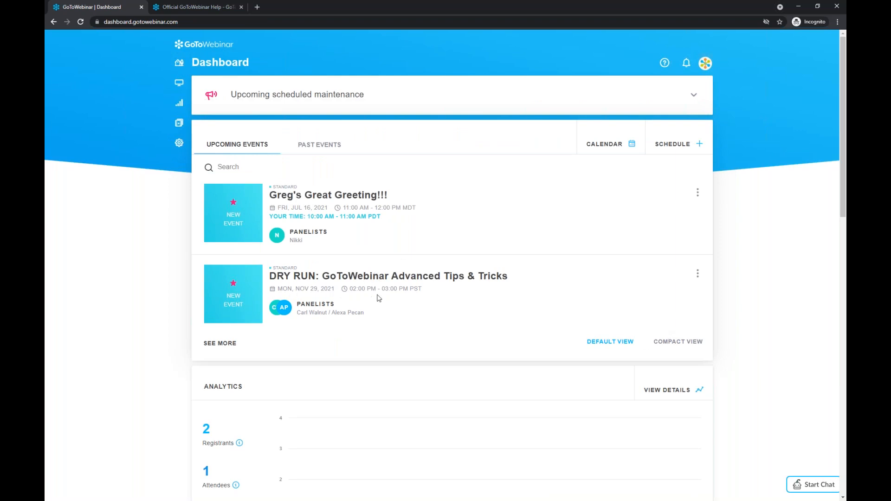
pyautogui.click(217, 345)
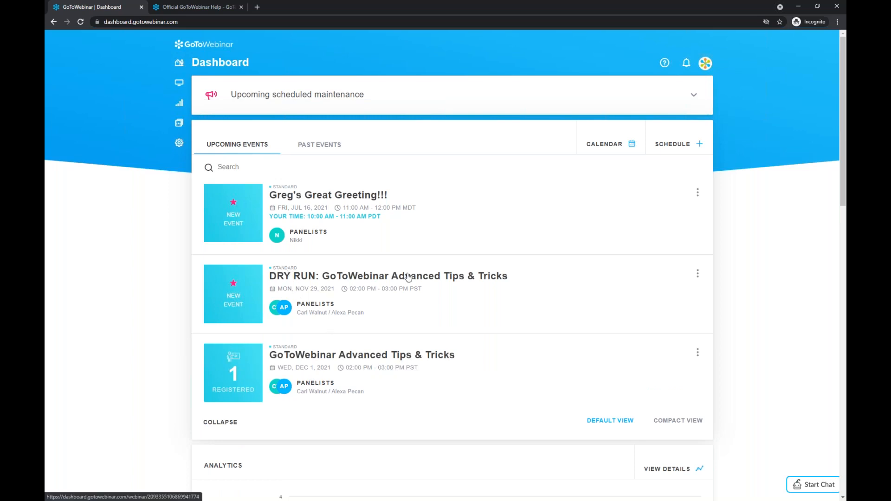
pyautogui.click(698, 275)
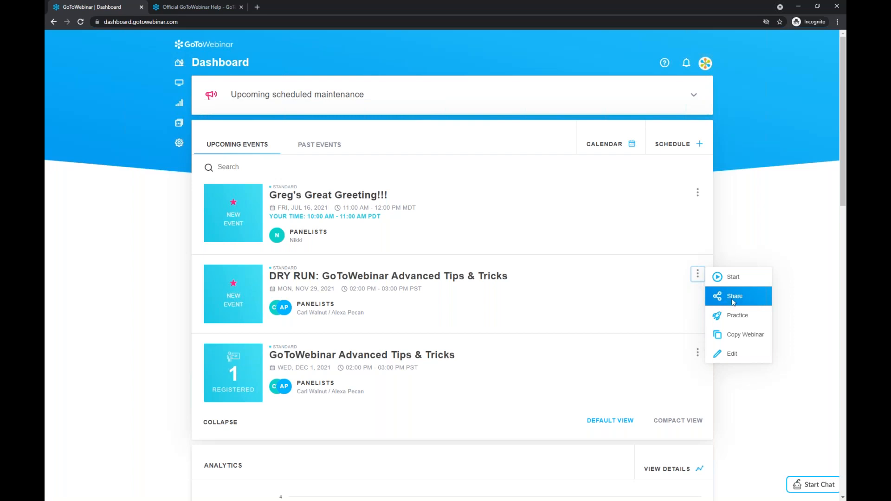
pyautogui.click(734, 302)
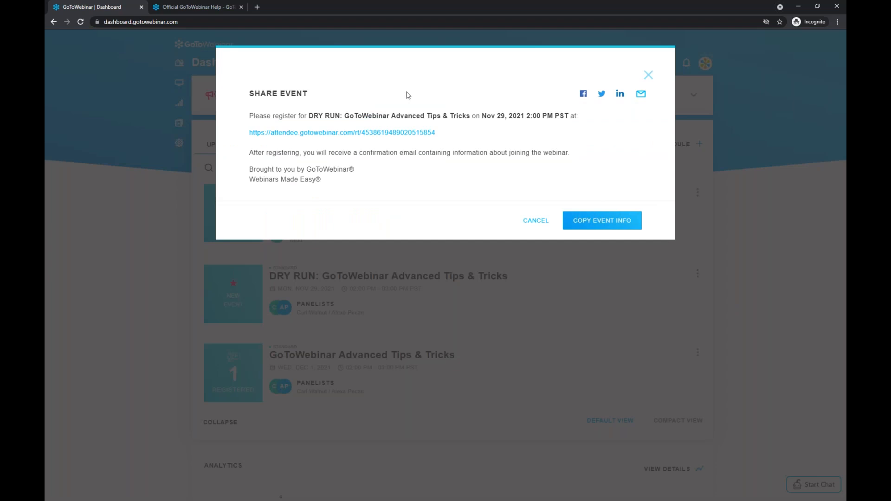
pyautogui.moveTo(438, 132); pyautogui.dragTo(253, 132)
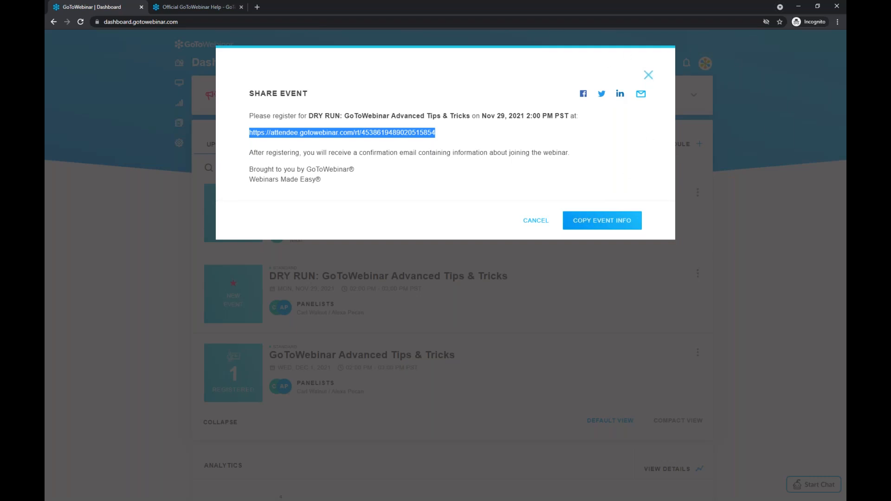
pyautogui.click(649, 75)
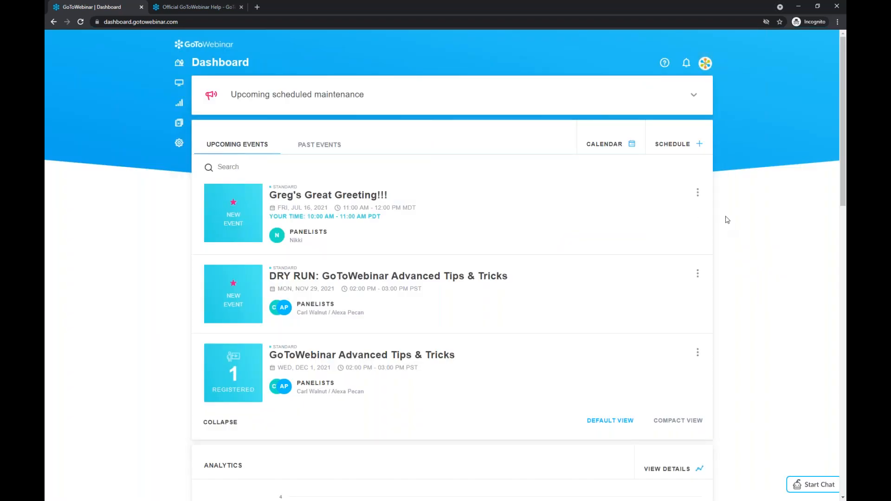
# - Open the DRY RUN webinar's details and view the video upload options under Engage Your Attendees
pyautogui.scroll(-1, 727, 223)
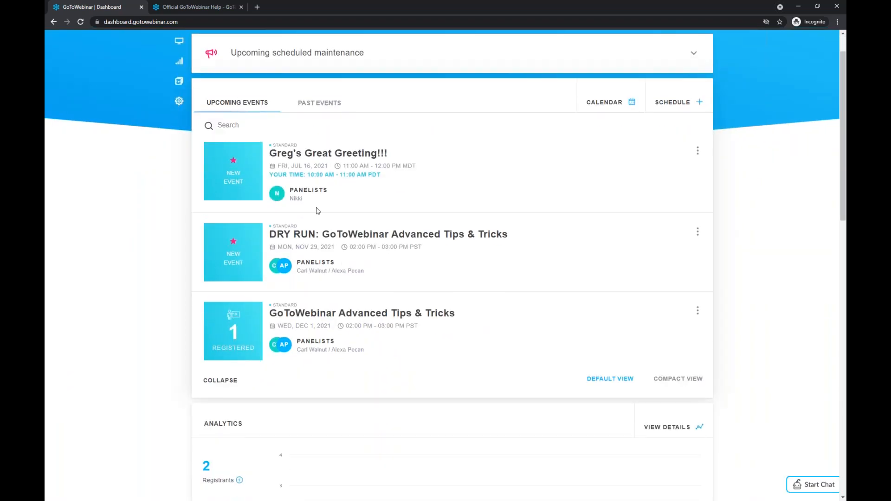
pyautogui.click(370, 251)
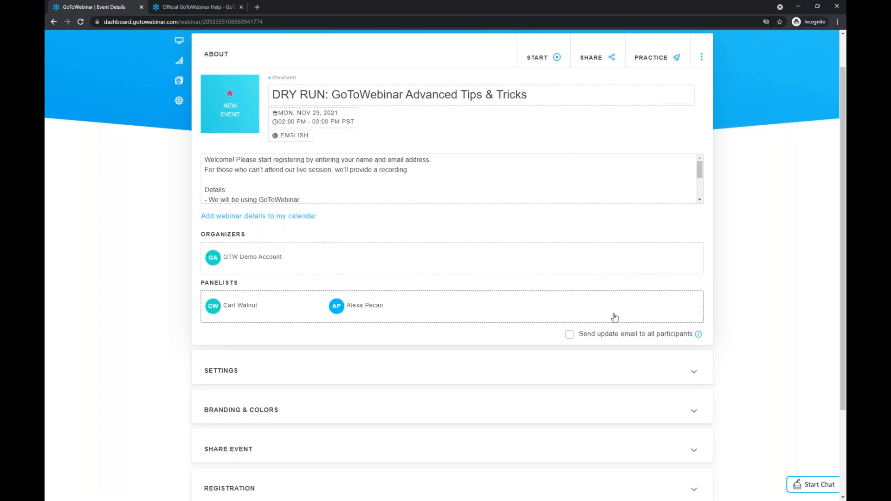
pyautogui.scroll(-3, 613, 315)
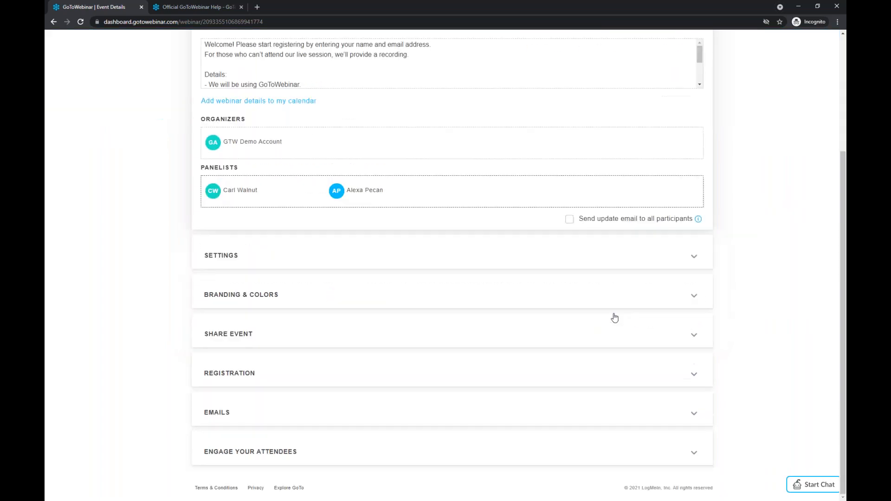
pyautogui.click(690, 452)
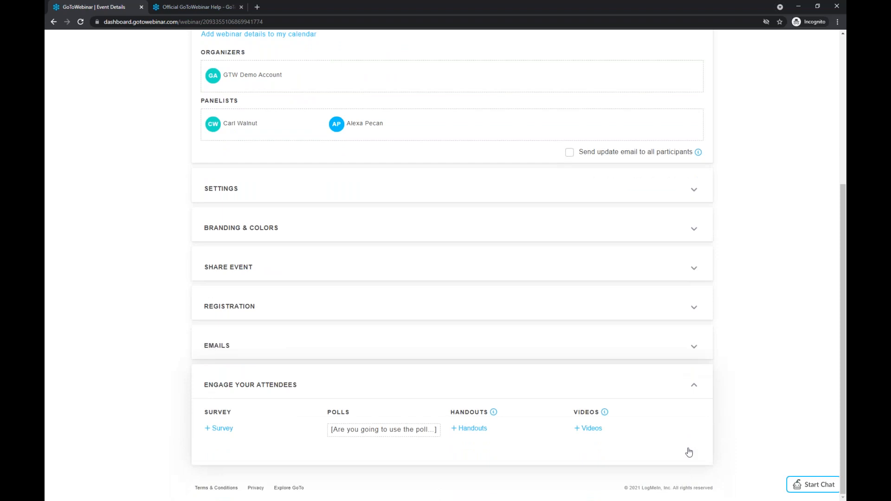
pyautogui.moveTo(605, 413)
pyautogui.click(589, 429)
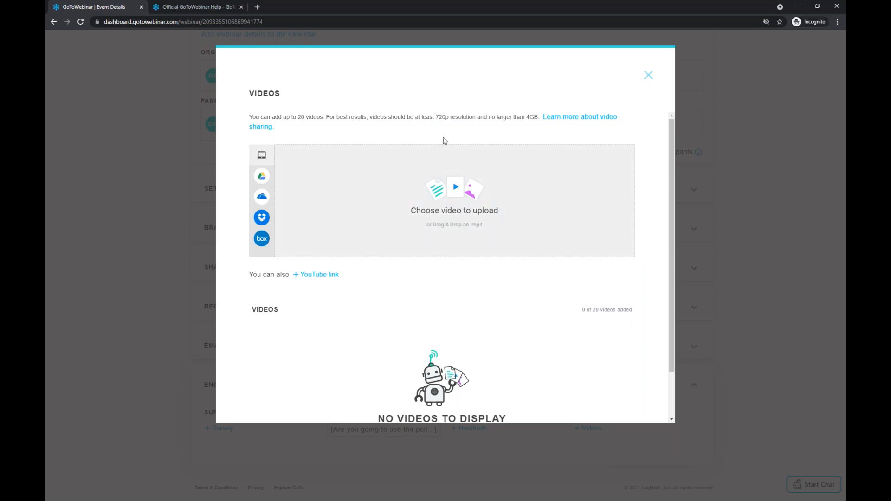
pyautogui.click(648, 77)
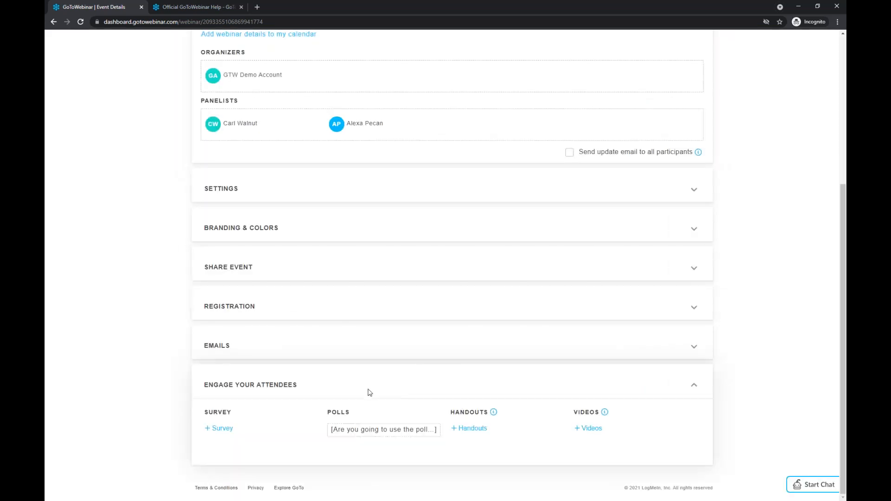
# - Open the account-wide settings and examine the Recording options
pyautogui.scroll(4, 374, 388)
pyautogui.scroll(1, 374, 389)
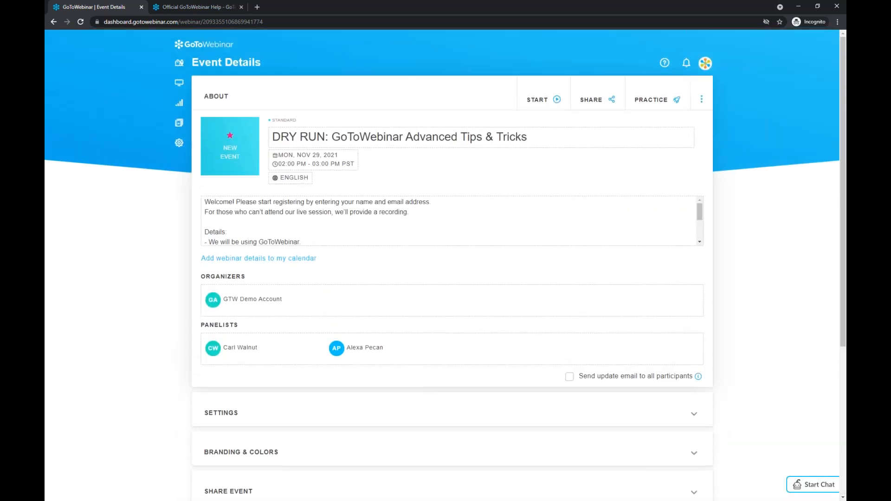
pyautogui.click(180, 144)
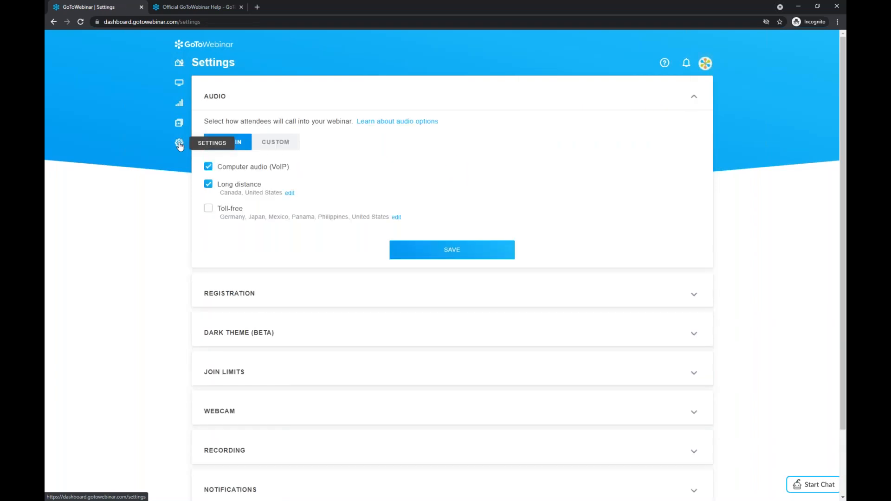
pyautogui.scroll(-2, 456, 234)
pyautogui.click(495, 383)
pyautogui.scroll(-3, 484, 308)
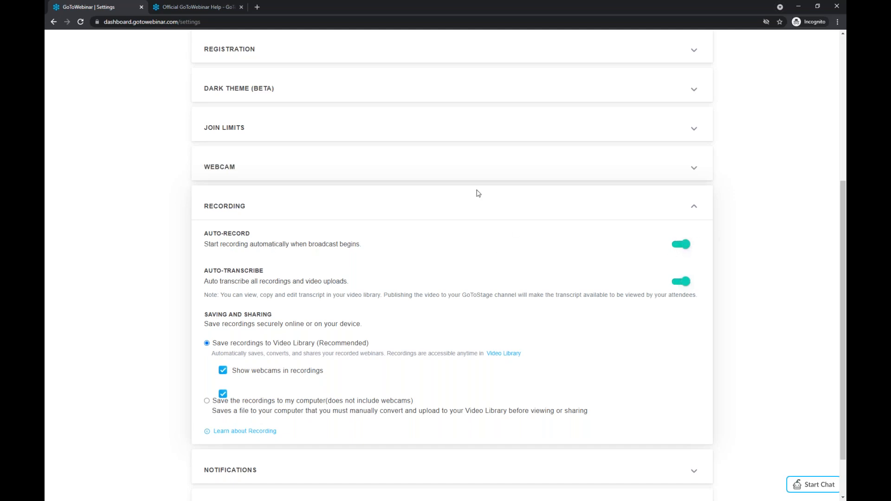
# - Review the Auto-Record option and the recording save locations in the account settings, and open the Video Library
pyautogui.click(681, 244)
pyautogui.click(680, 245)
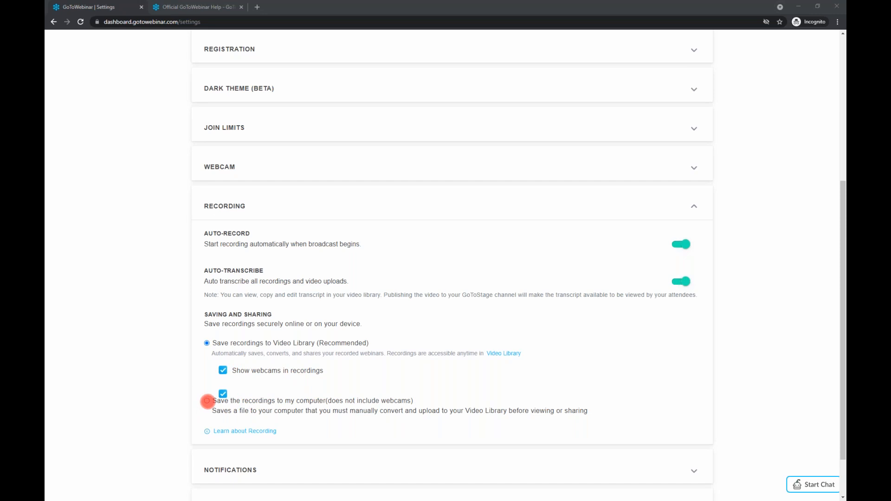
pyautogui.scroll(5, 445, 232)
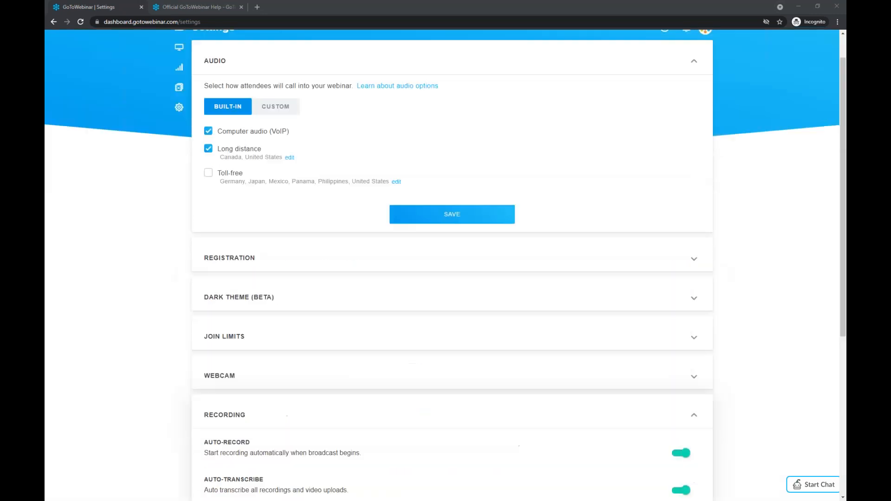
pyautogui.click(179, 124)
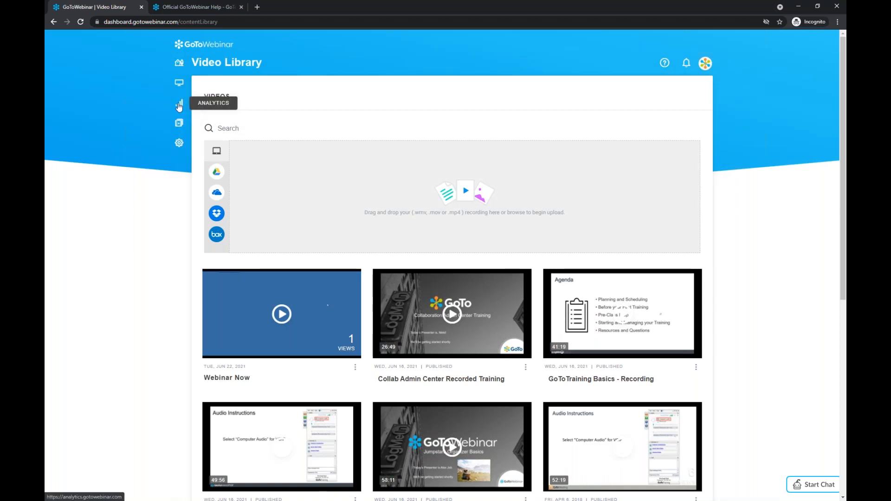
# - Start a new event from the dashboard, set it as Recorded and On demand, and view the recordings available to add
pyautogui.click(179, 64)
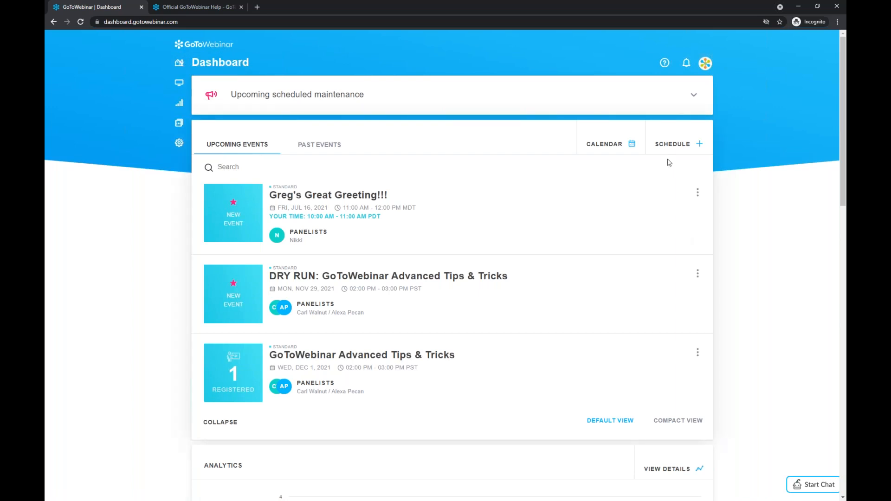
pyautogui.click(673, 144)
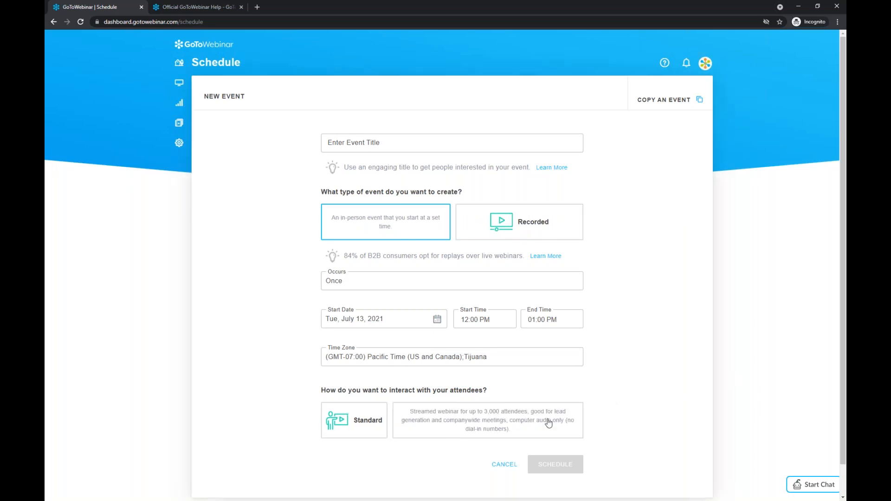
pyautogui.click(511, 224)
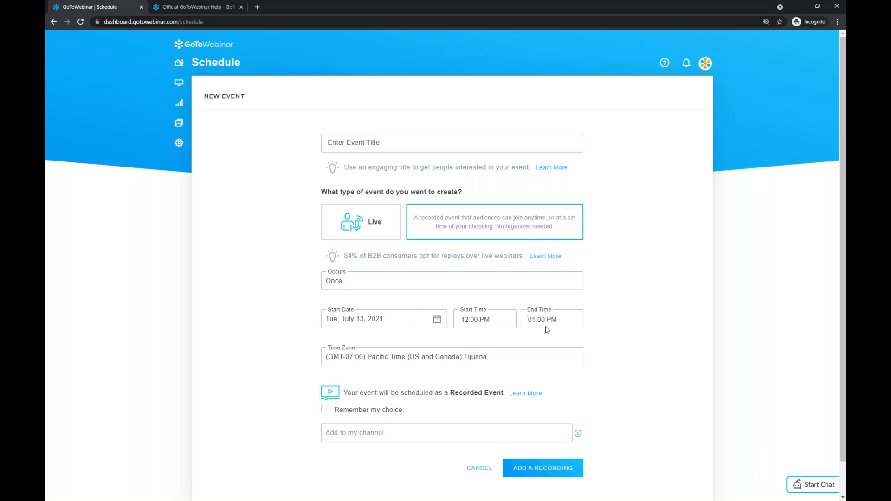
pyautogui.click(436, 282)
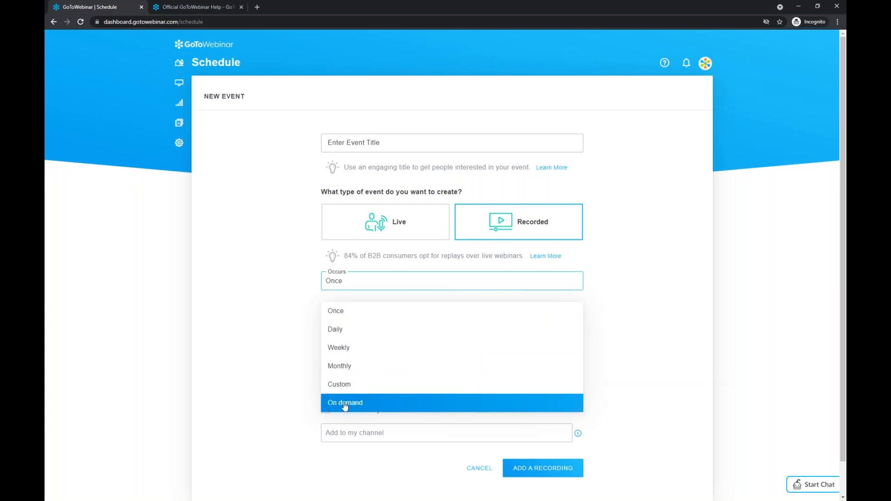
pyautogui.click(359, 403)
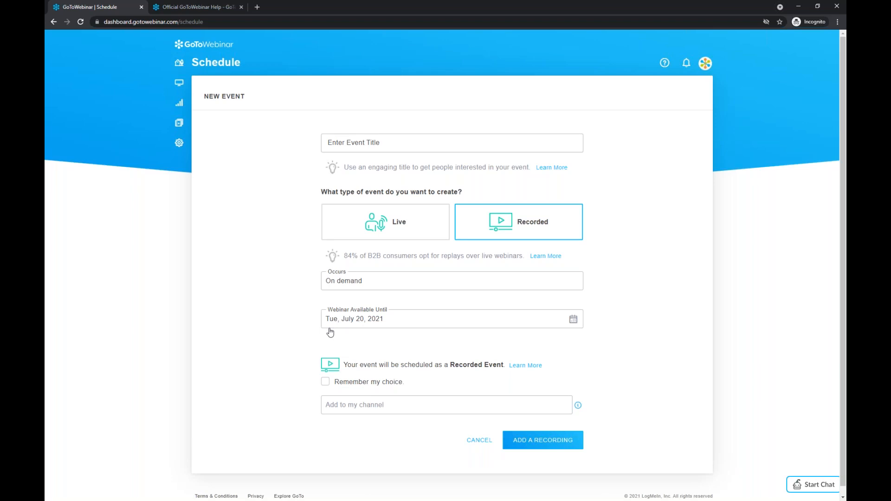
pyautogui.click(551, 441)
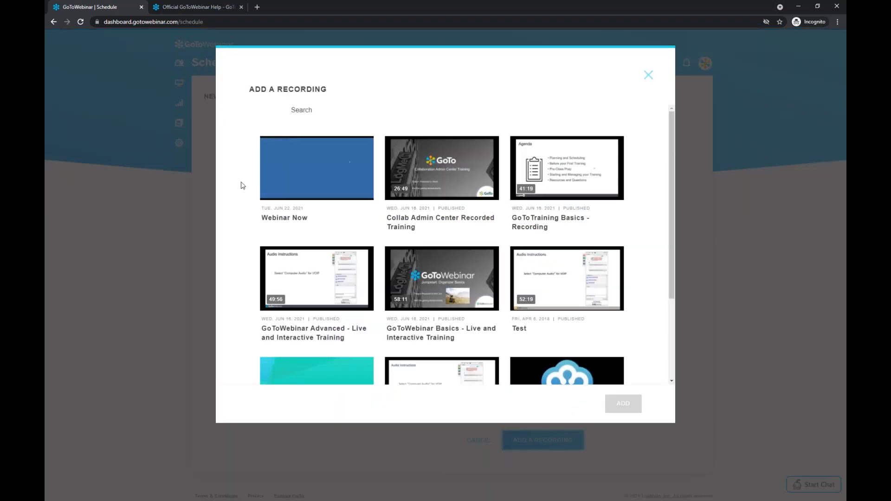
pyautogui.click(648, 75)
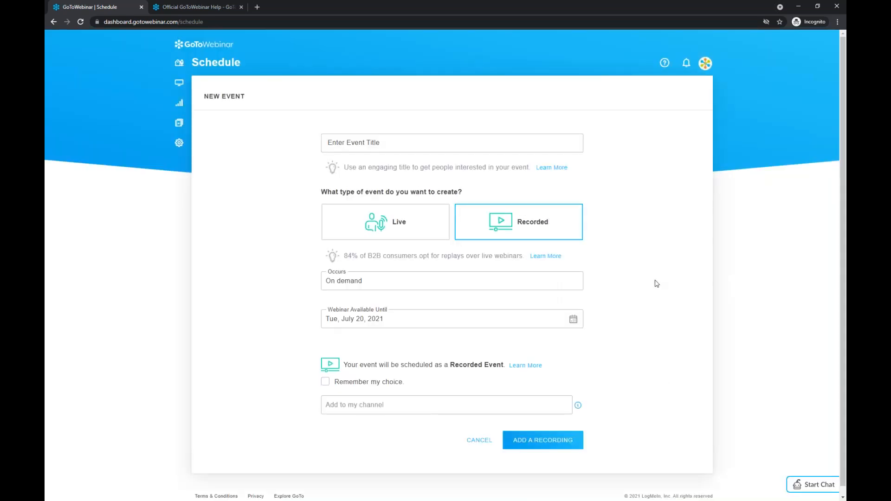
# - Switch the new event to Live and choose Webcast as the way to interact with attendees
pyautogui.click(368, 220)
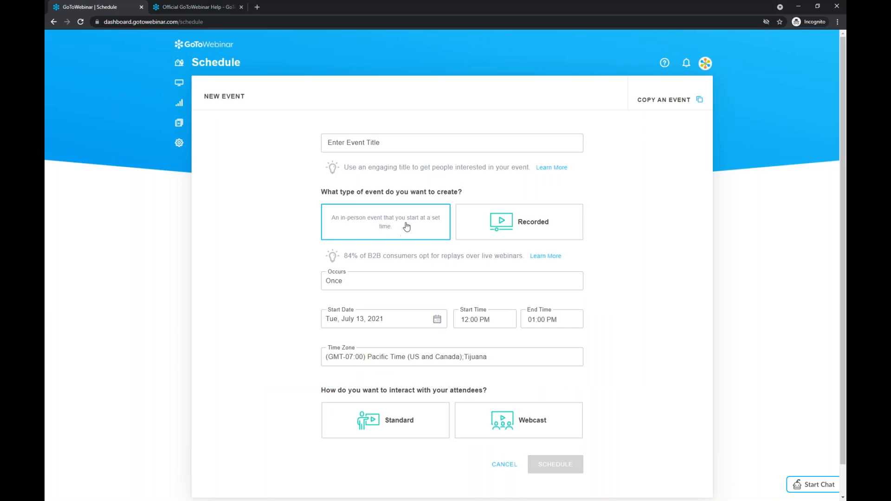
pyautogui.click(522, 423)
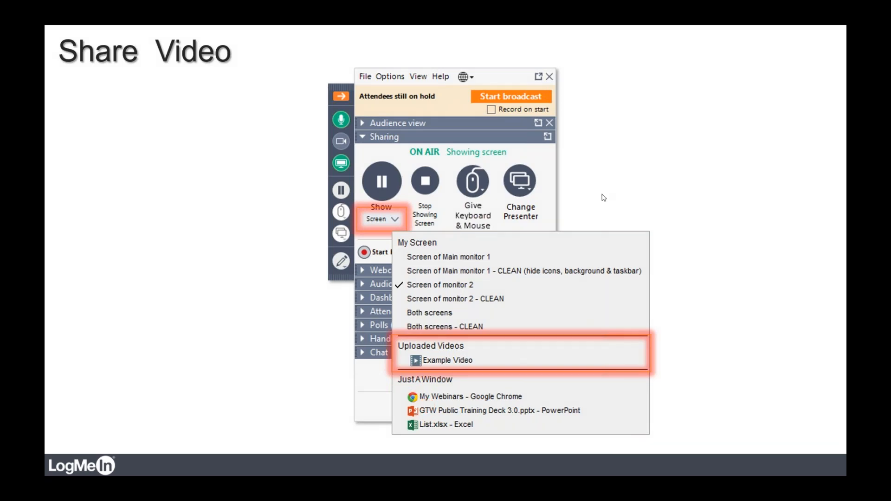
pyautogui.click(701, 301)
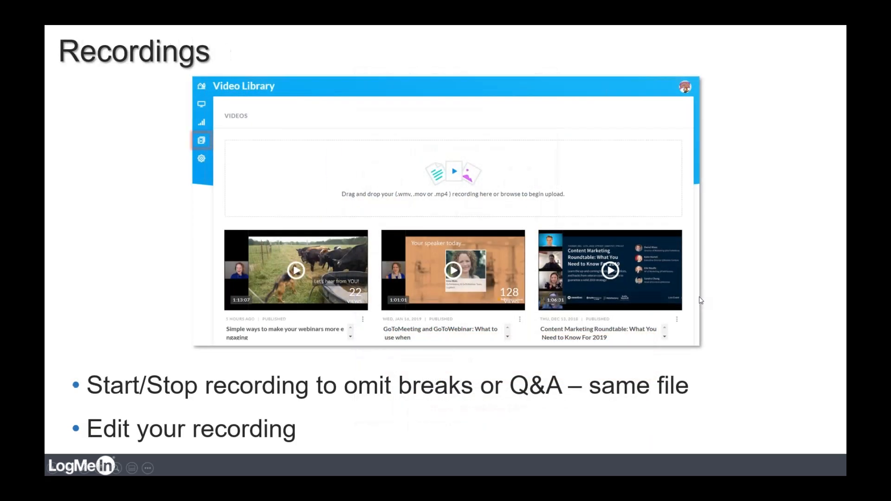